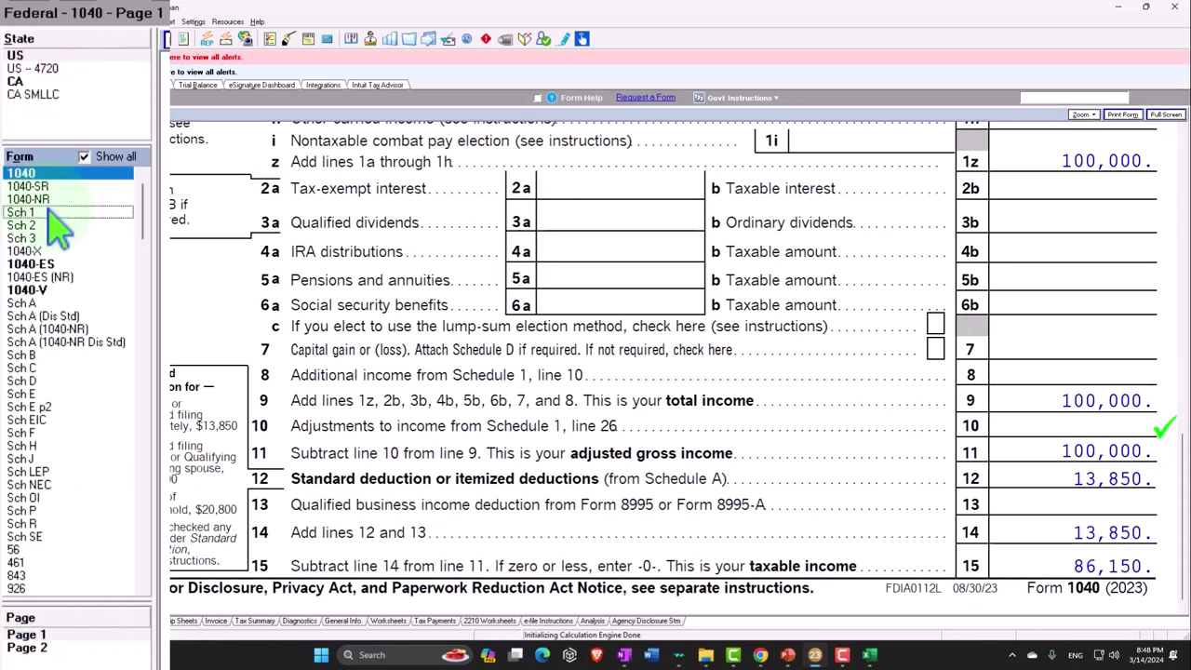
Open Schedule 1 of the federal return and examine the Part II adjustments to income, including the health savings account deduction line.
click(51, 212)
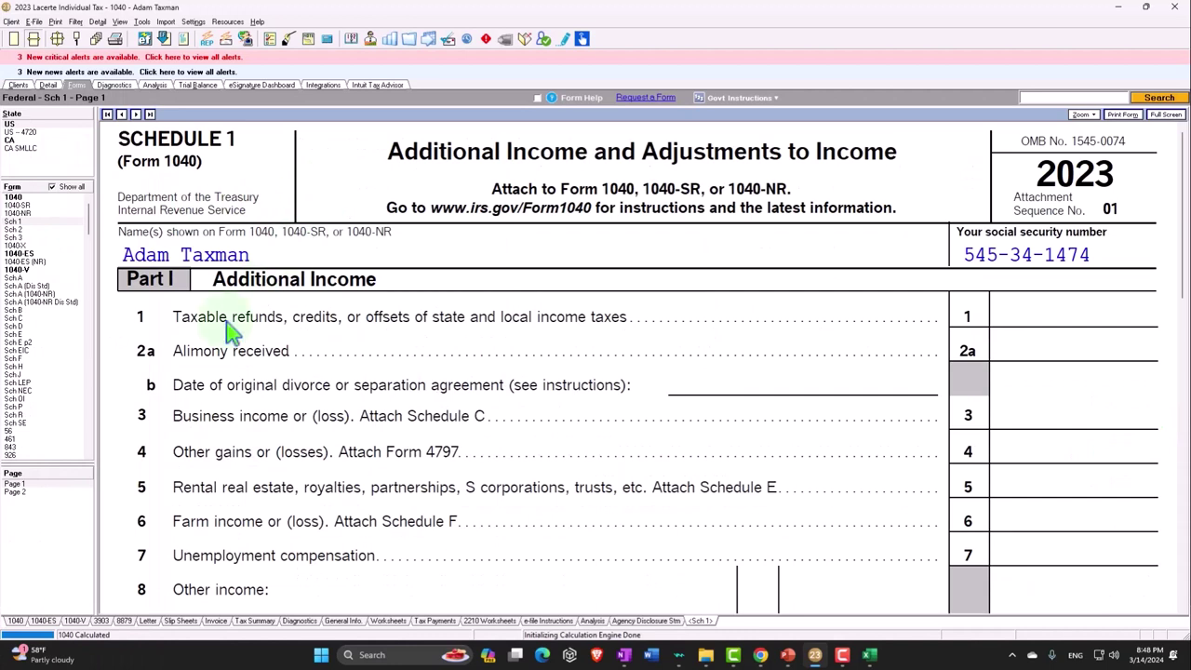
click(69, 346)
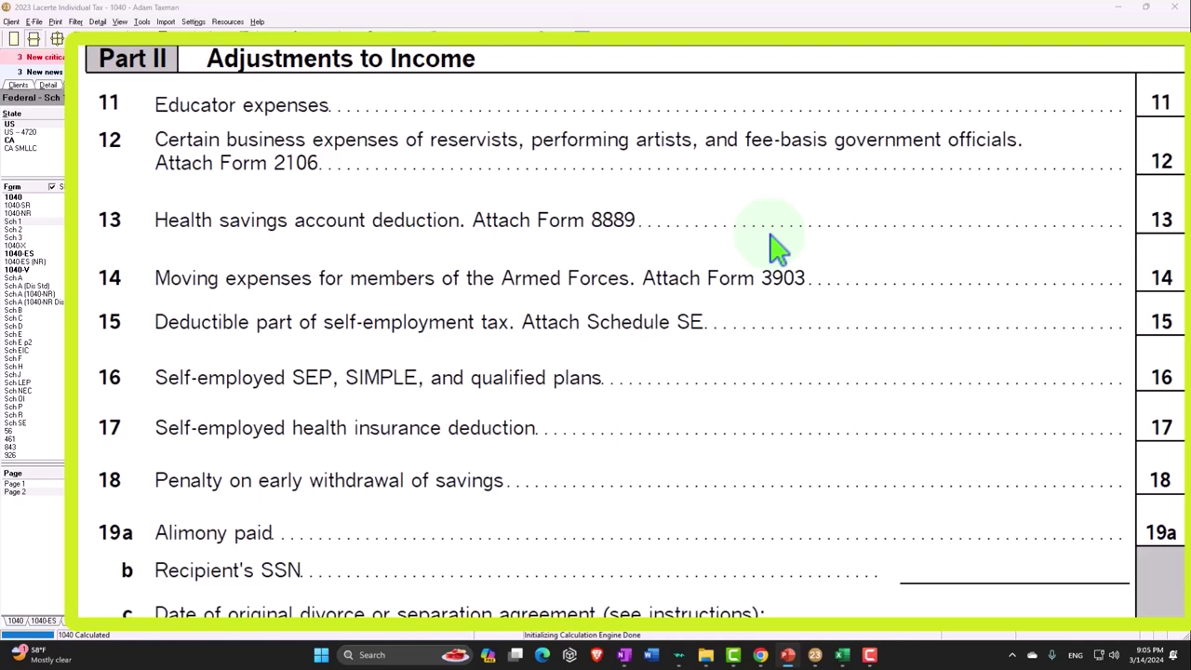
scroll(663, 308, down, 2)
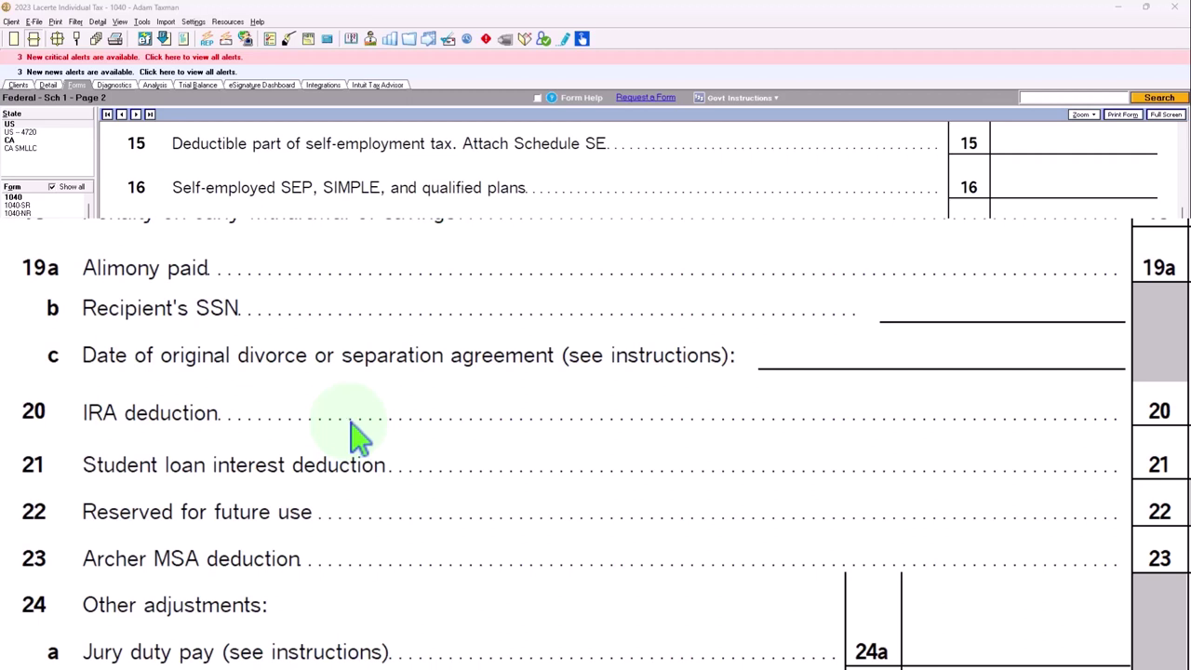
scroll(359, 433, up, 2)
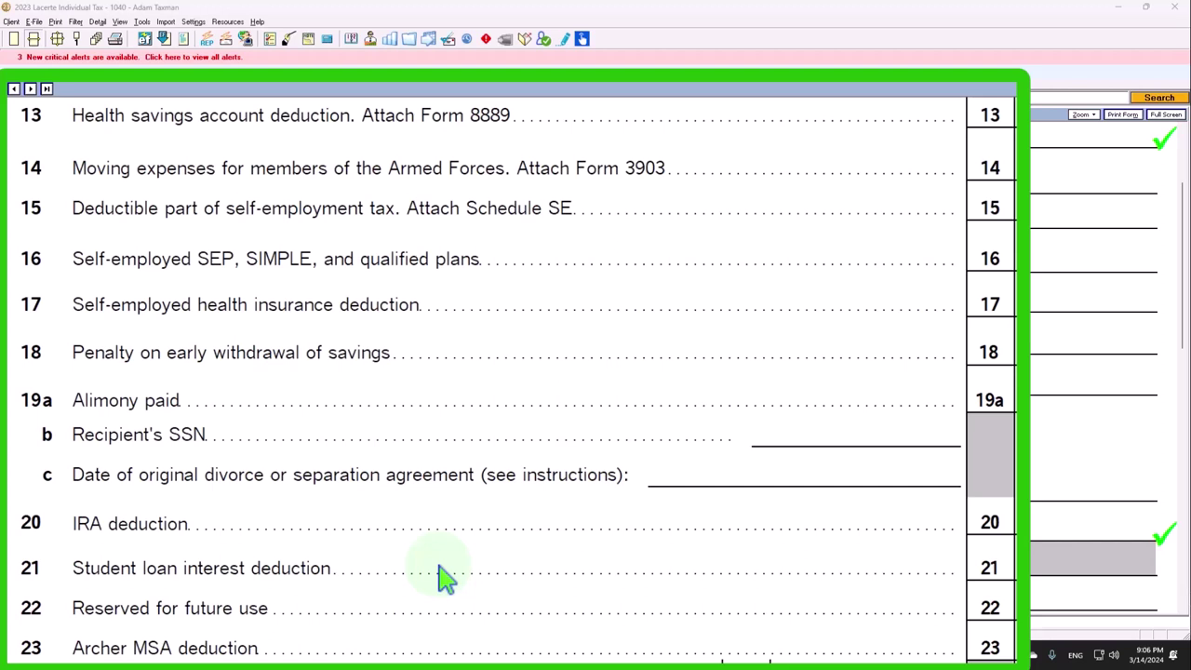
scroll(447, 577, up, 1)
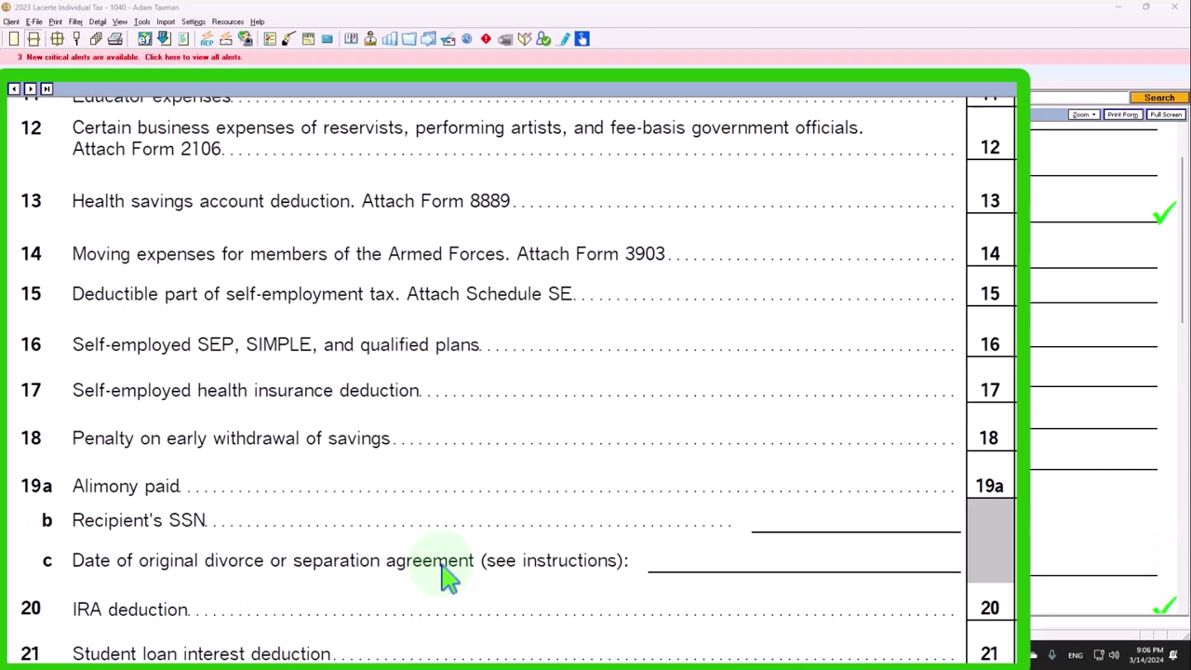
scroll(446, 578, up, 1)
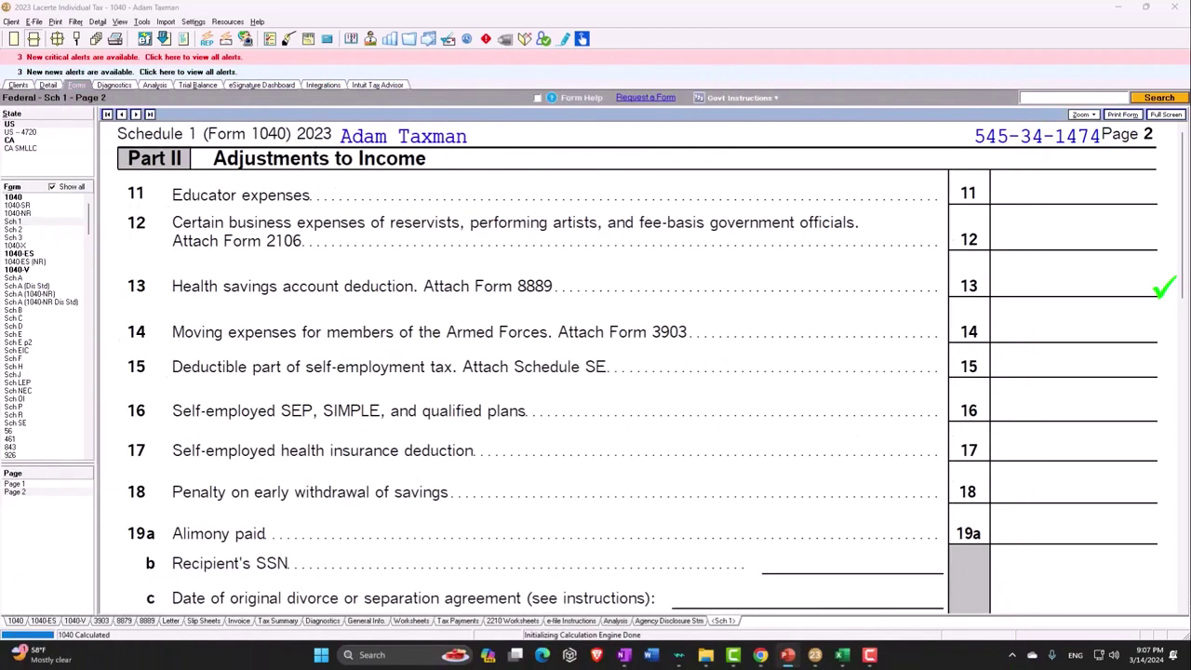
Switch to the PowerPoint slides, review the W-2 form and the box 12 code W instructions, and return to Lacerte.
key(alt+Tab)
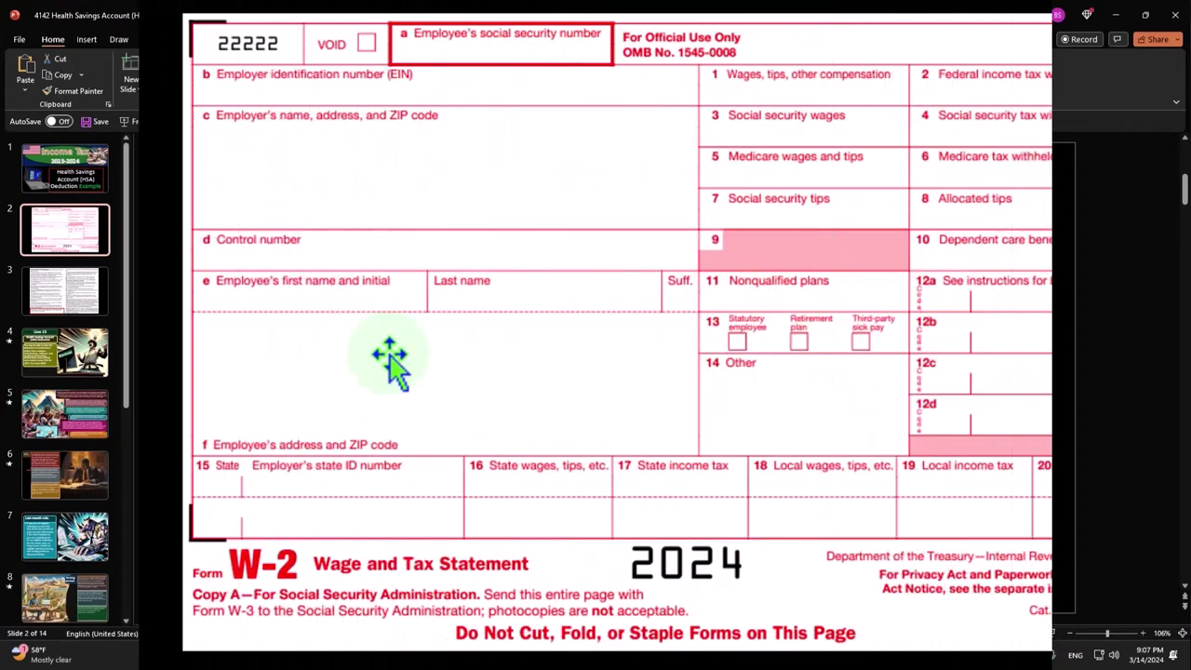
click(98, 303)
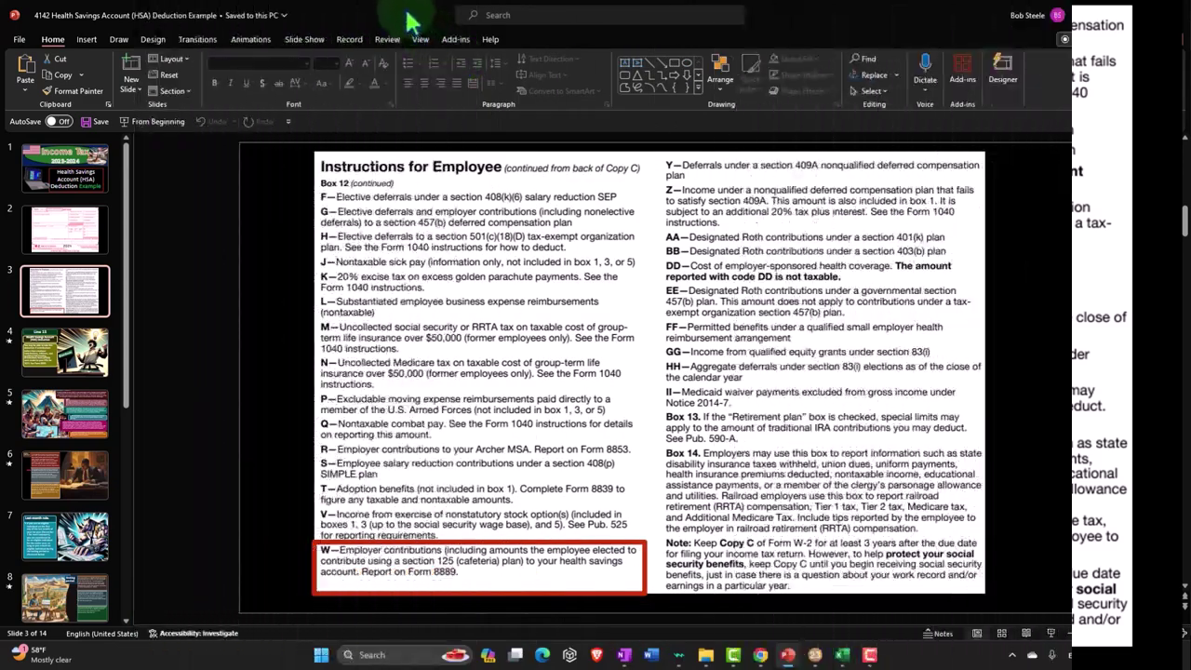
key(super+Down)
key(super+Down)
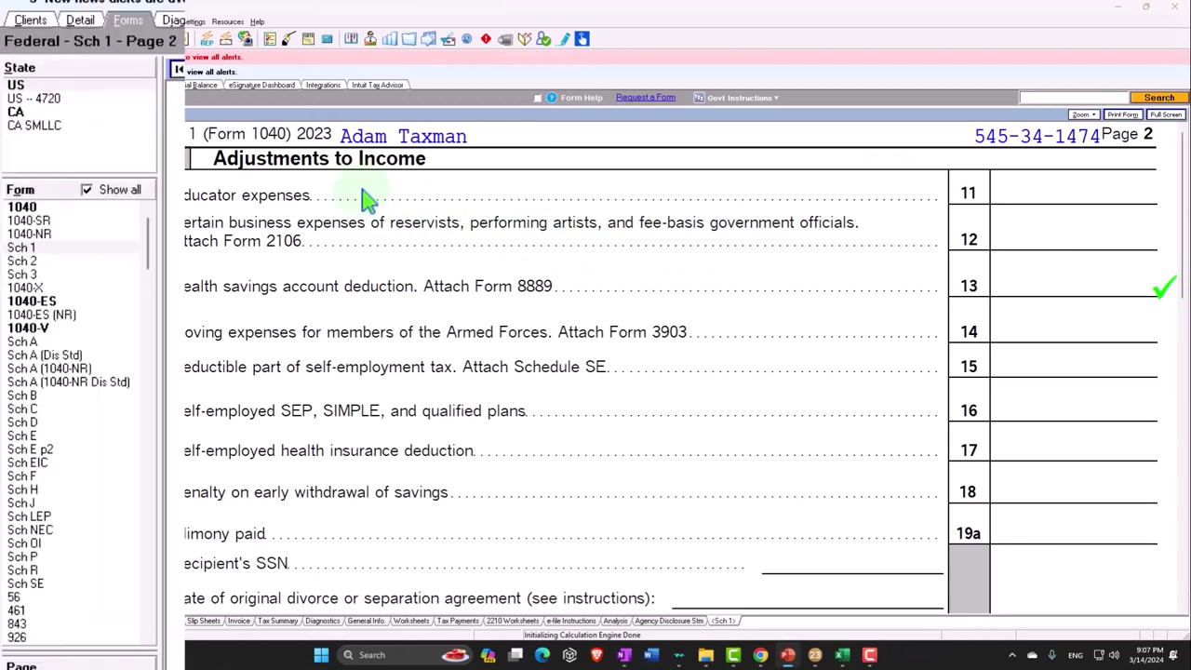
In the Wages, Salaries, Tips input, set the W-2 box 12a amount for code W employer HSA contributions to 1,000.
click(84, 25)
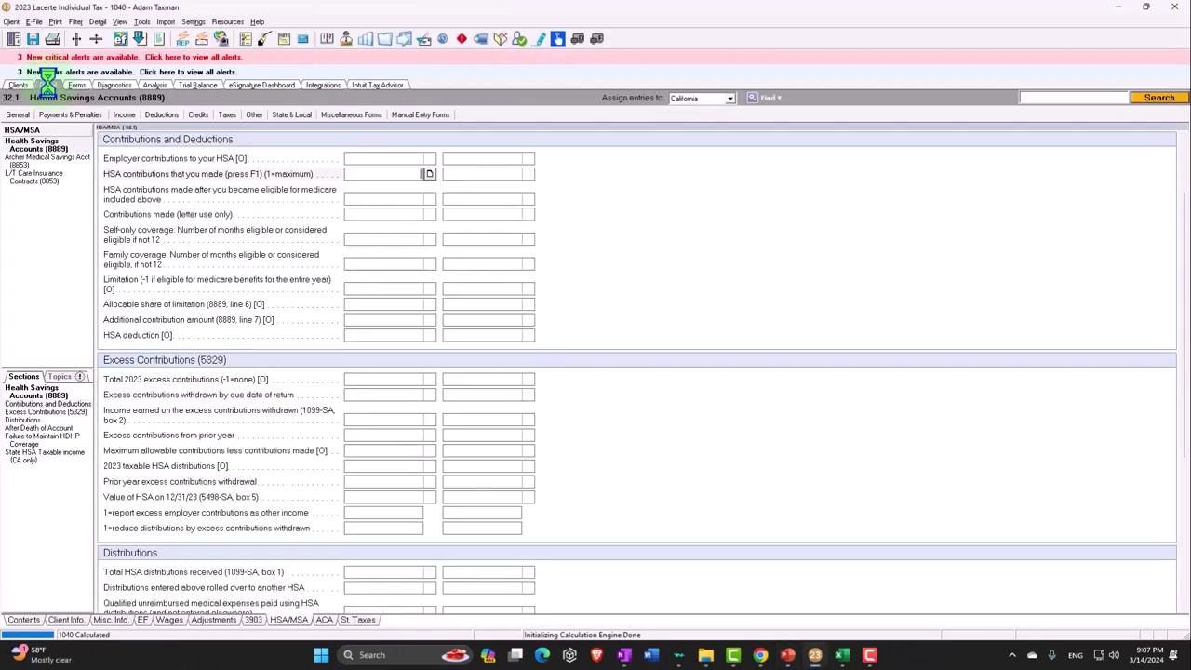
click(173, 63)
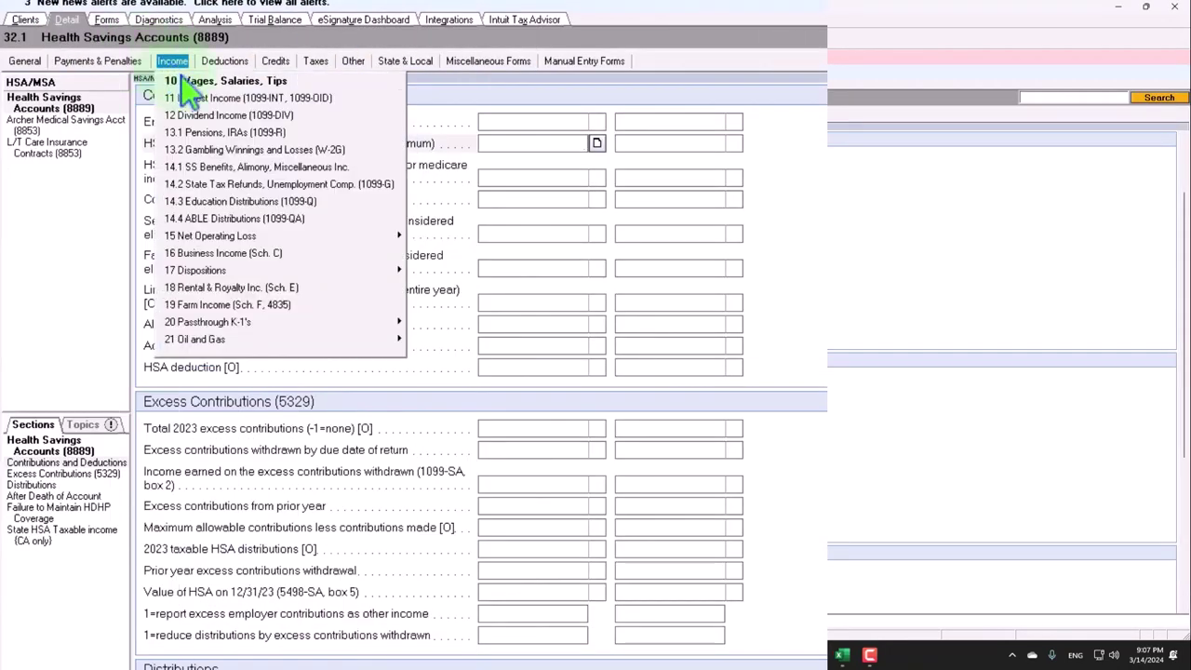
click(177, 82)
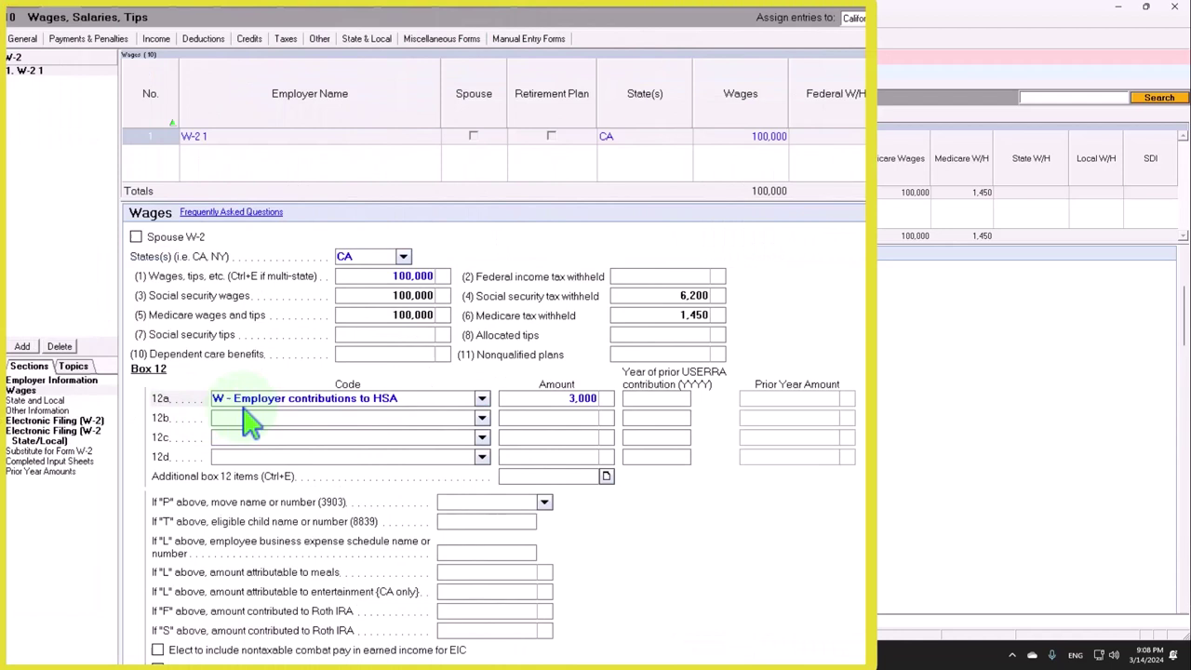
click(548, 400)
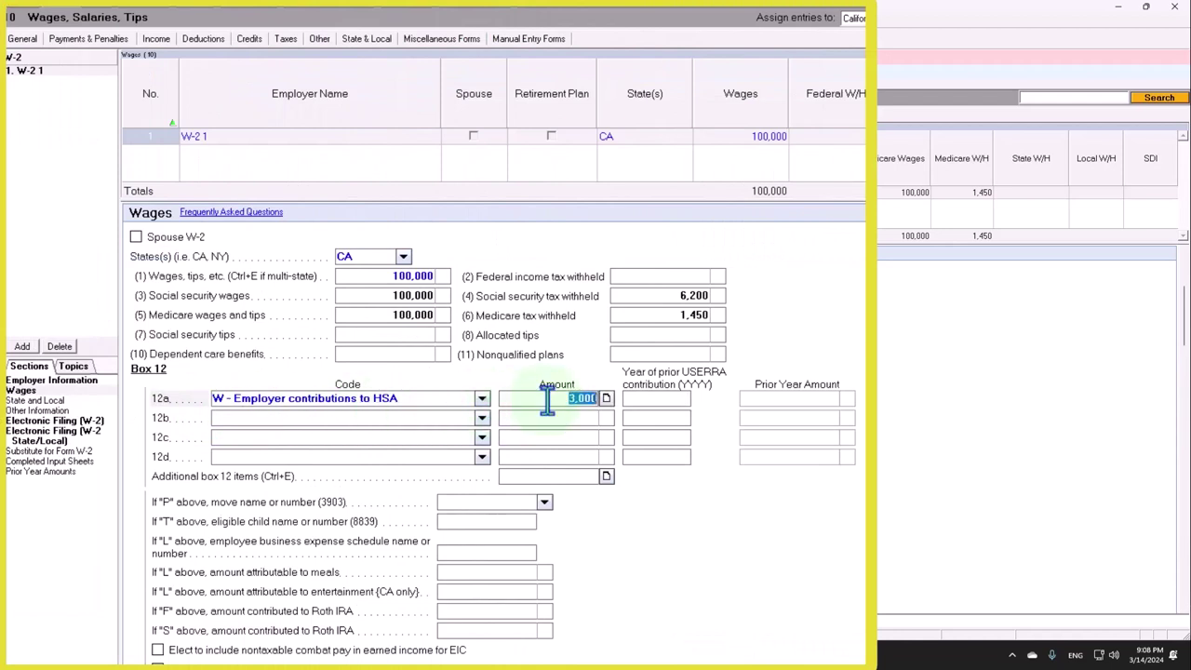
text(1000)
key(Tab)
Check the health savings account deduction line on Schedule 1, page 2, and return to the W-2 wages input.
double_click(191, 13)
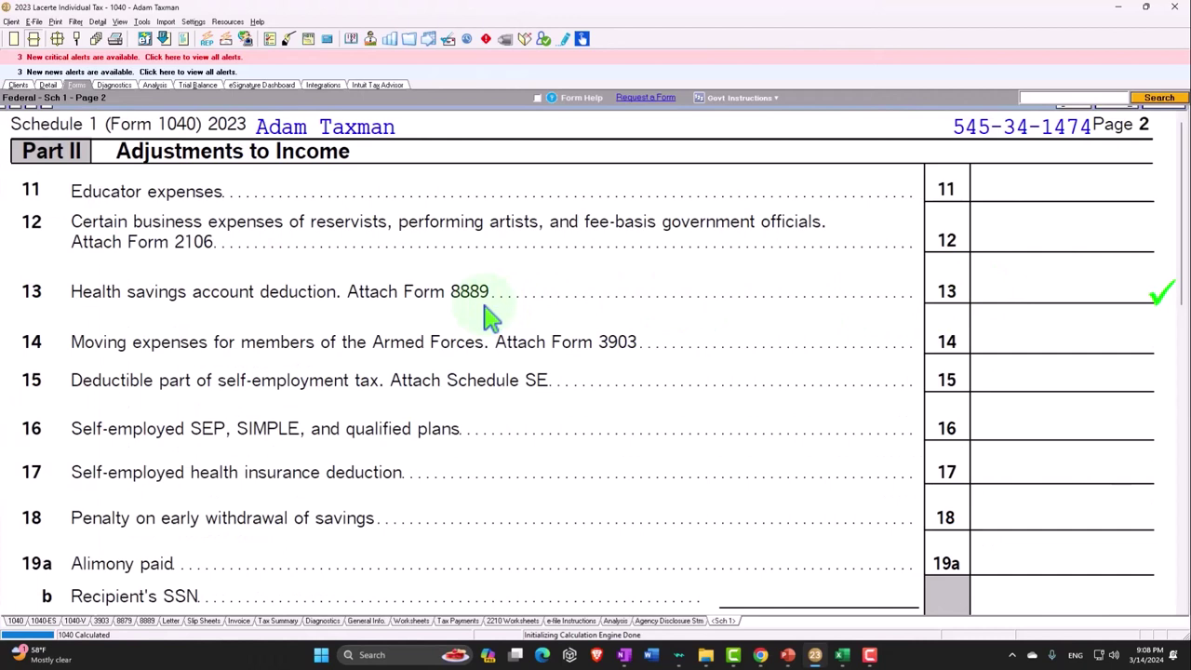
click(7, 226)
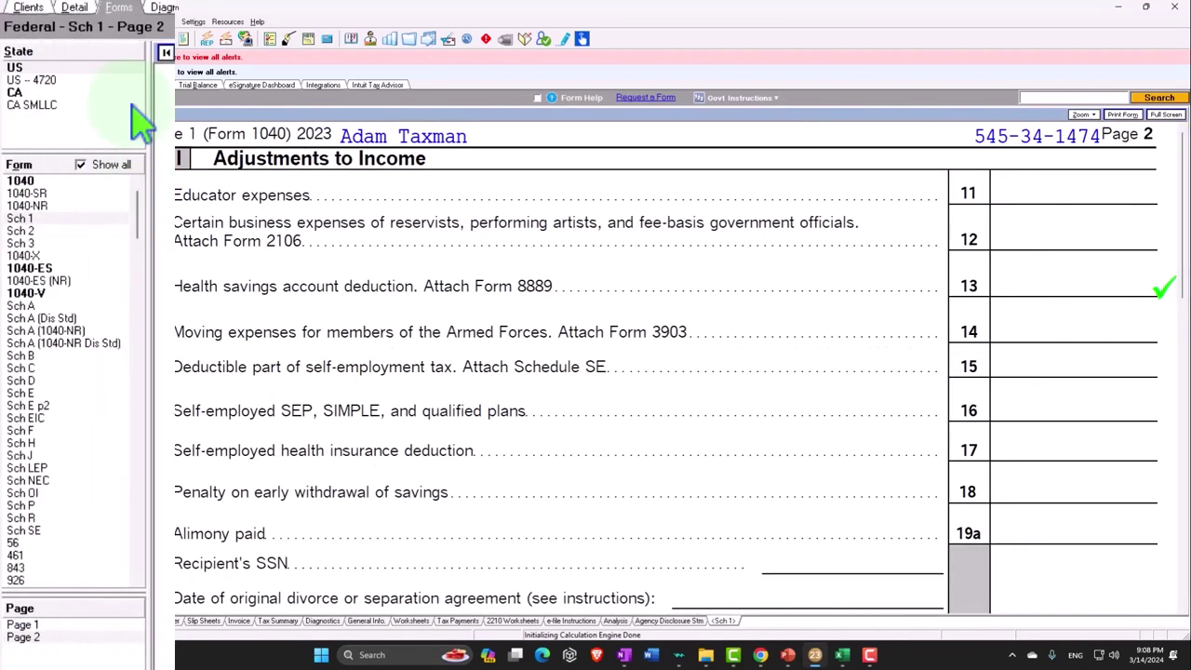
click(48, 85)
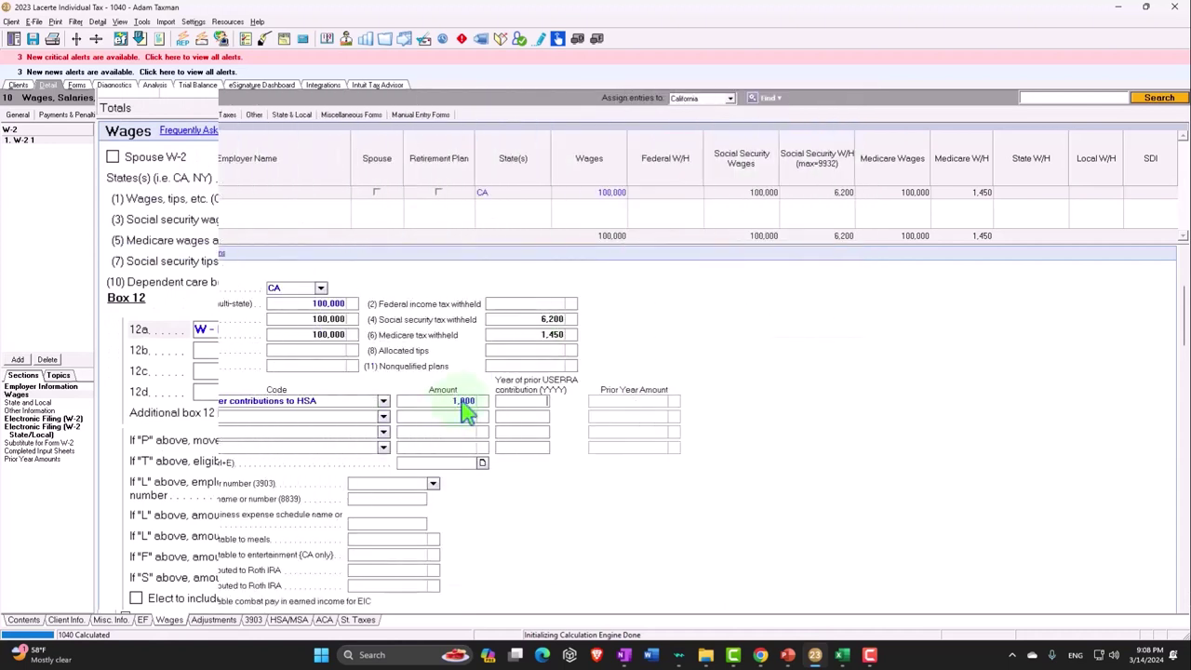
Set the W-2 wages to 99,000 and review the Social Security wages, Medicare wages and box 12 entries.
click(619, 200)
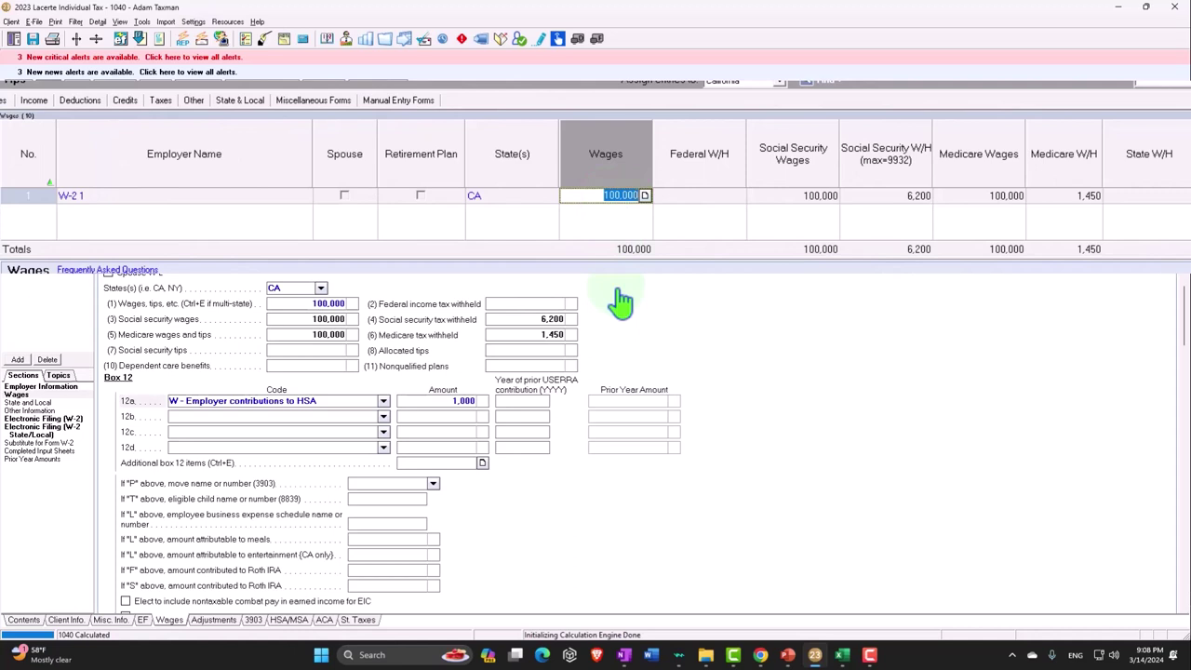
text(99000)
key(Tab)
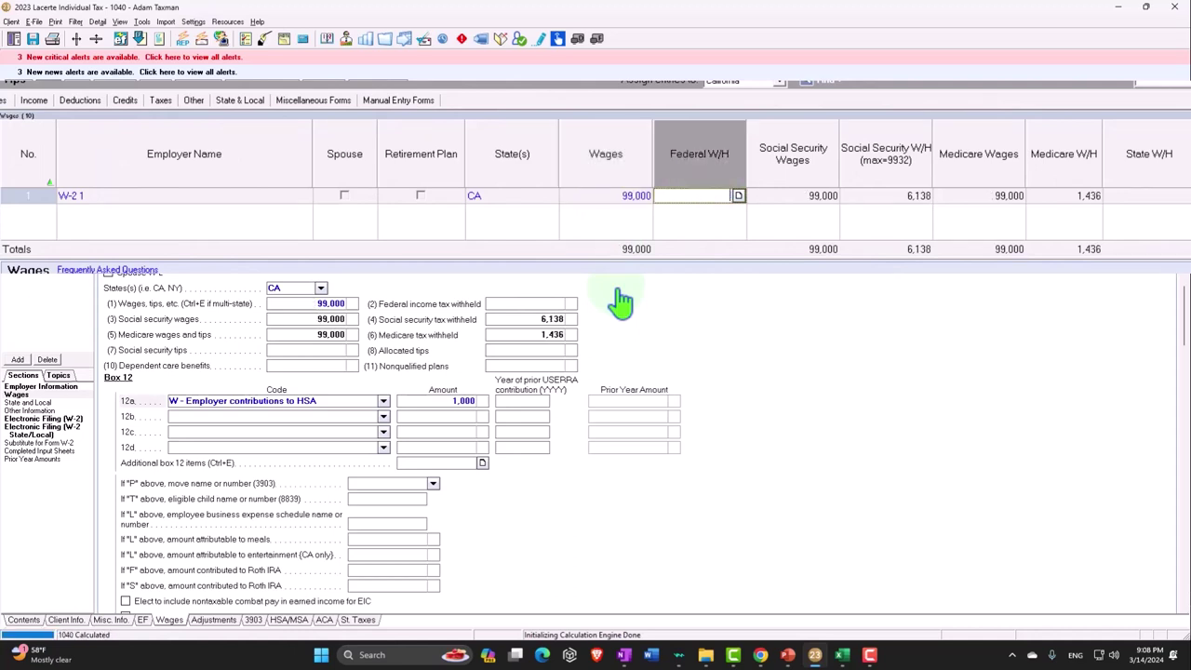
key(Tab)
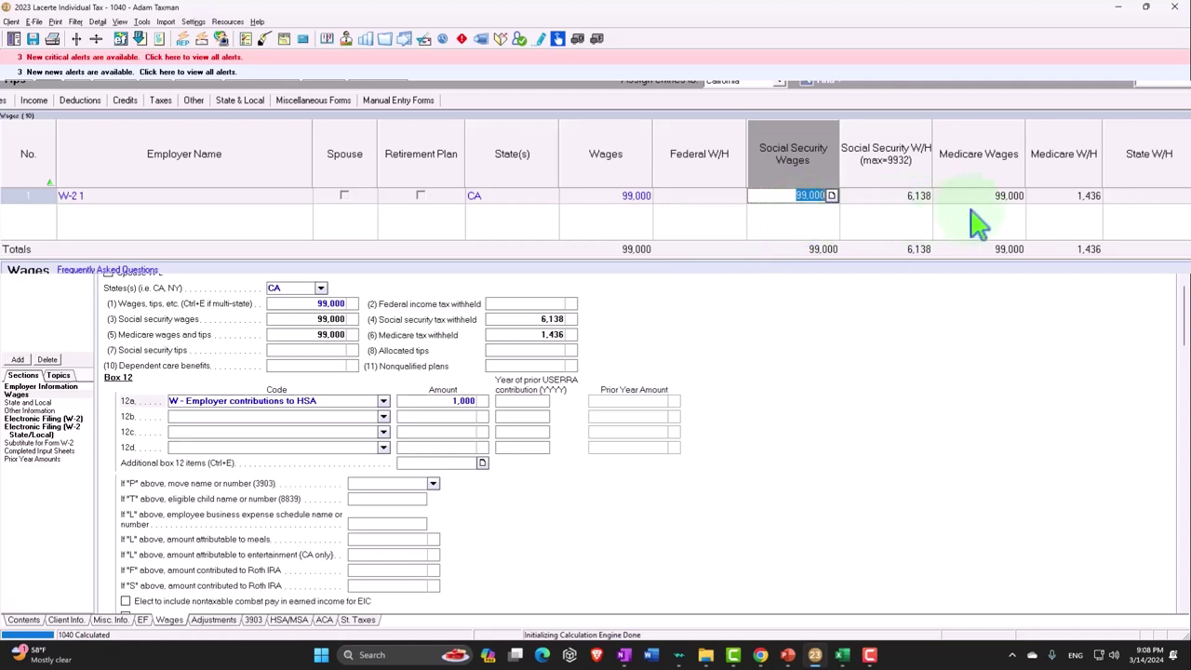
click(999, 203)
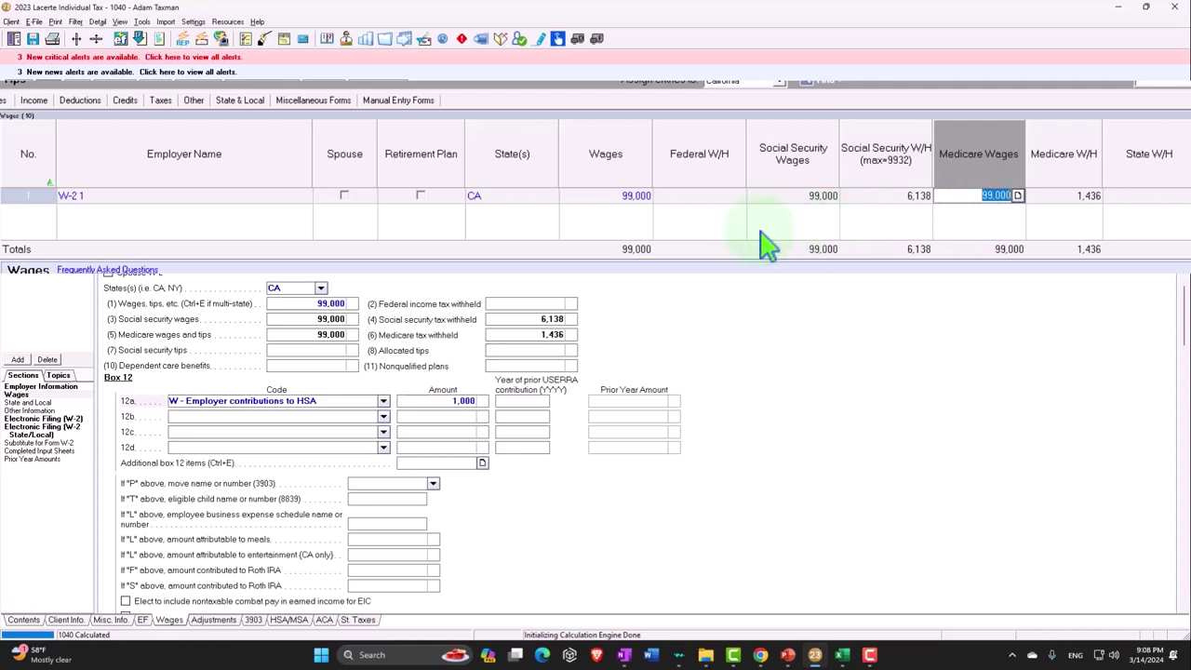
click(612, 207)
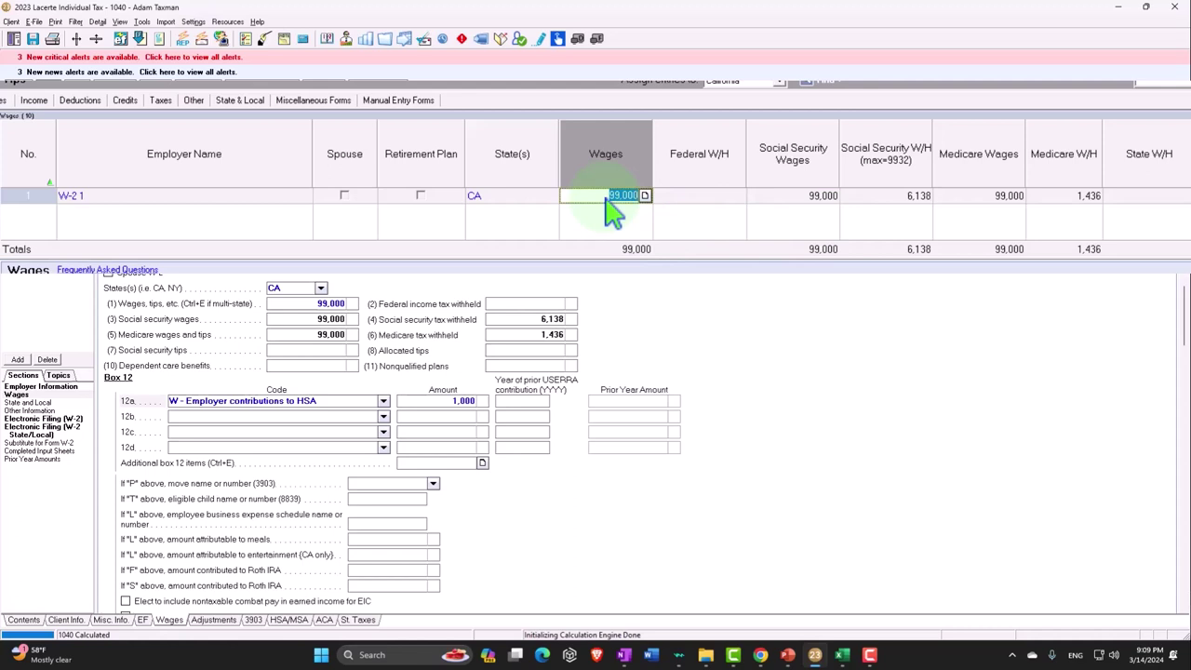
click(463, 417)
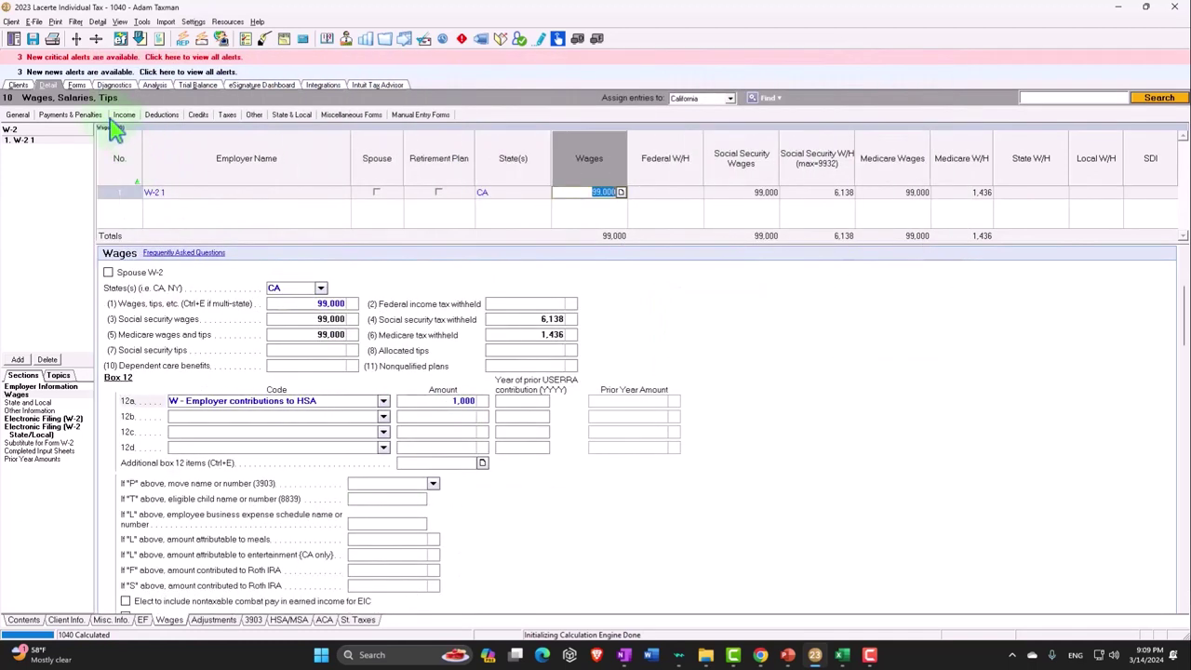
Open Form 8889 from the return's forms and examine the Part I coverage, contribution limit, employer contribution and HSA deduction lines.
click(77, 86)
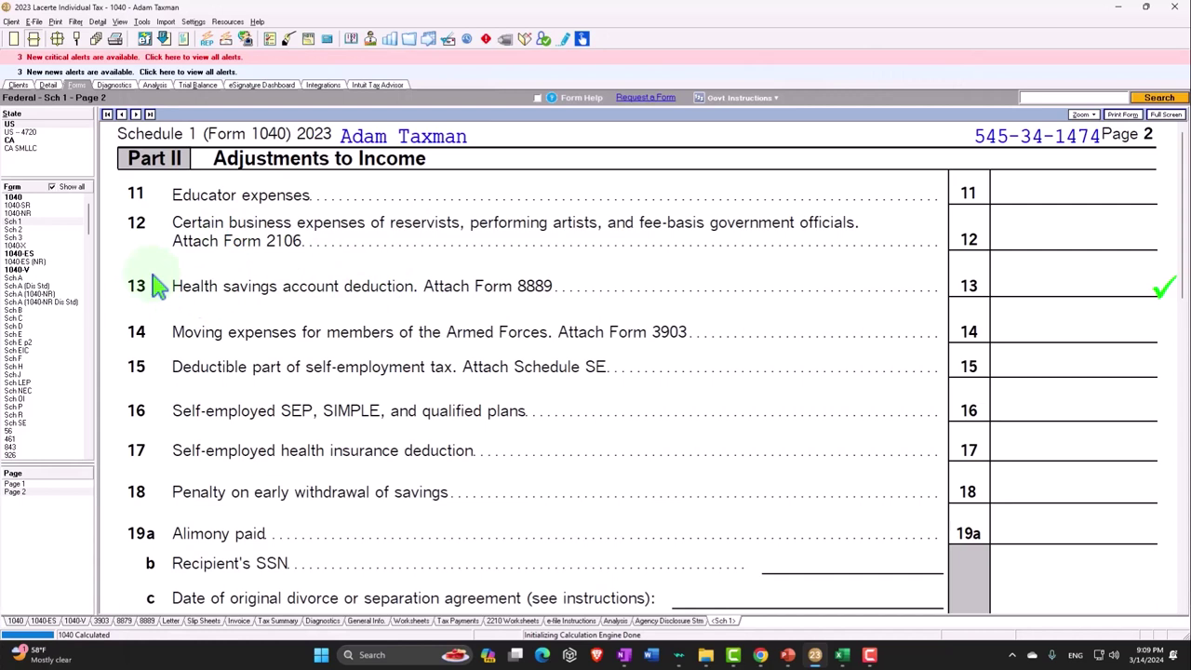
drag(178, 102, 174, 335)
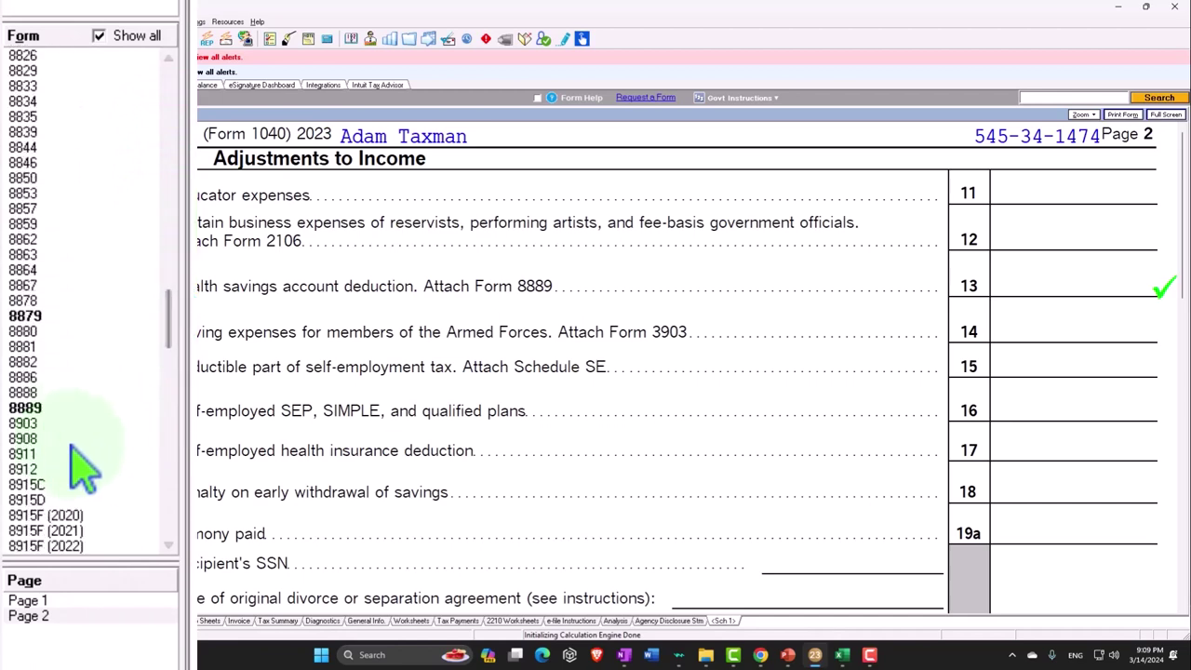
double_click(59, 404)
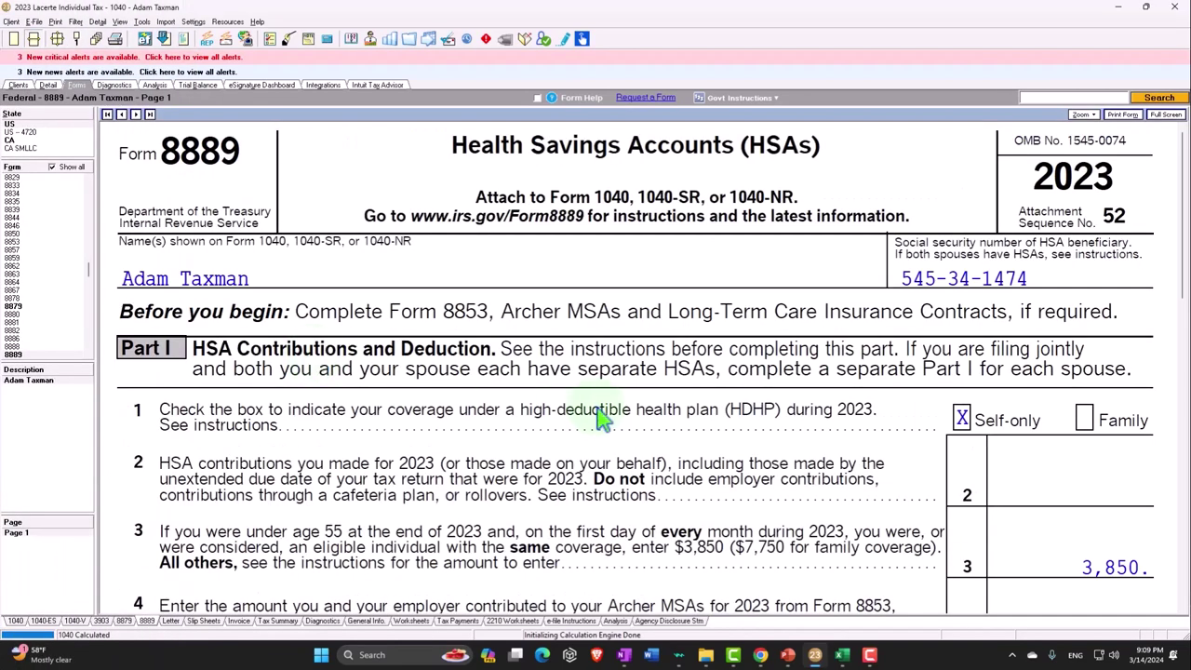
scroll(606, 418, down, 2)
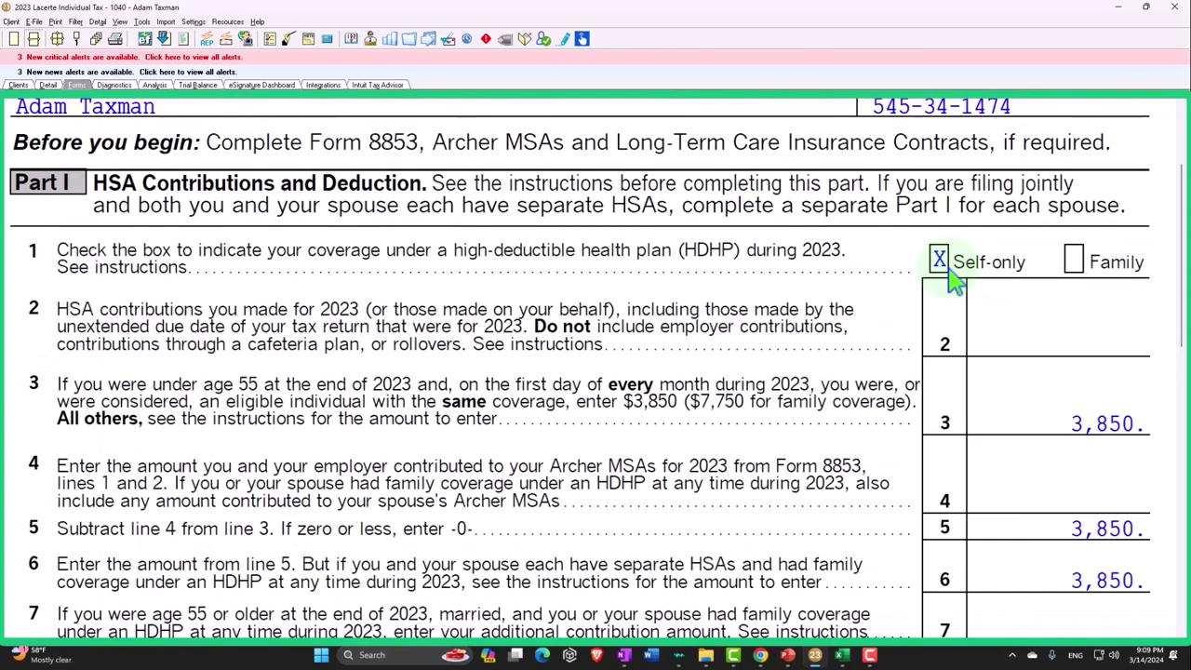
scroll(958, 260, down, 2)
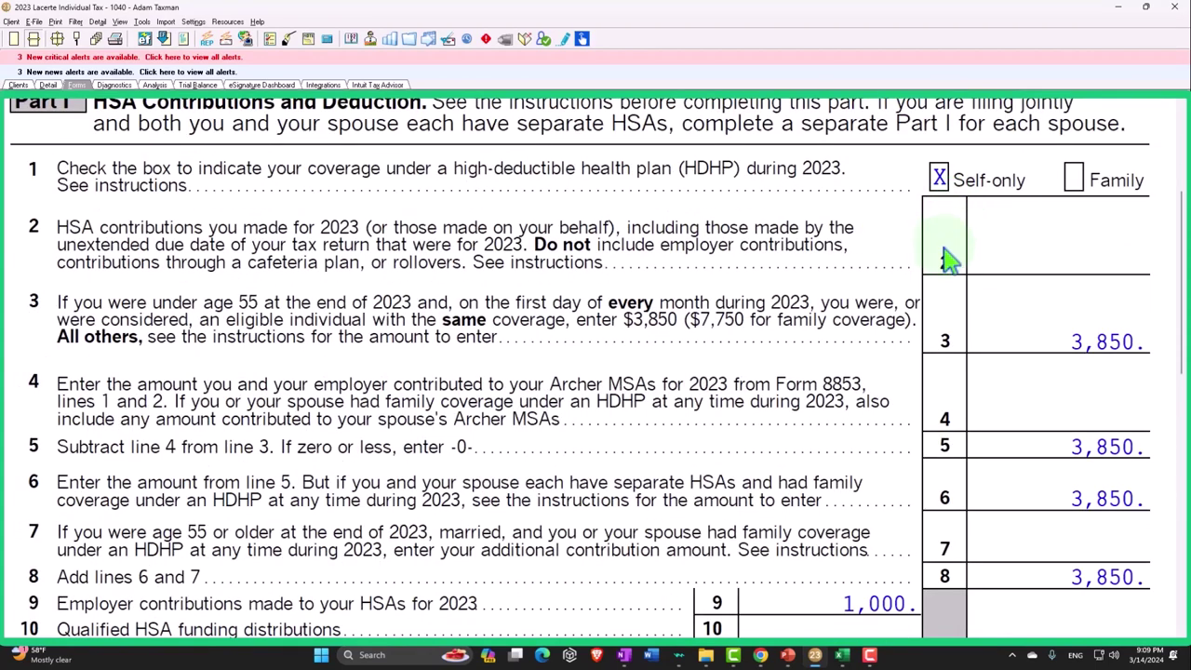
scroll(947, 261, down, 4)
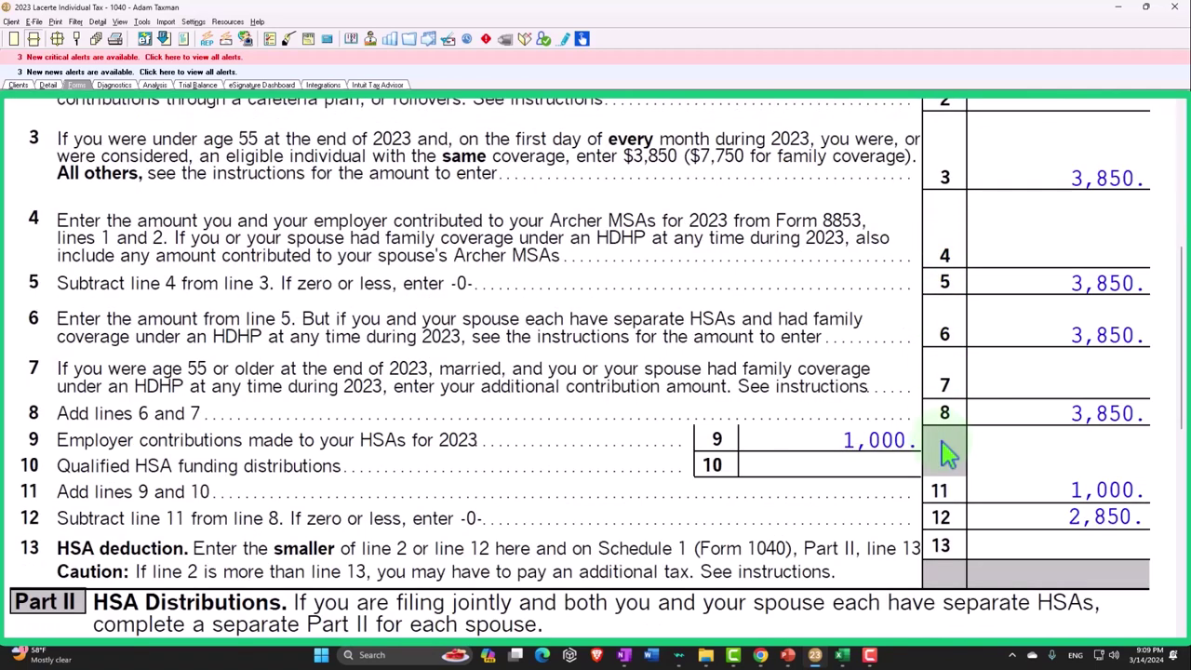
key(Escape)
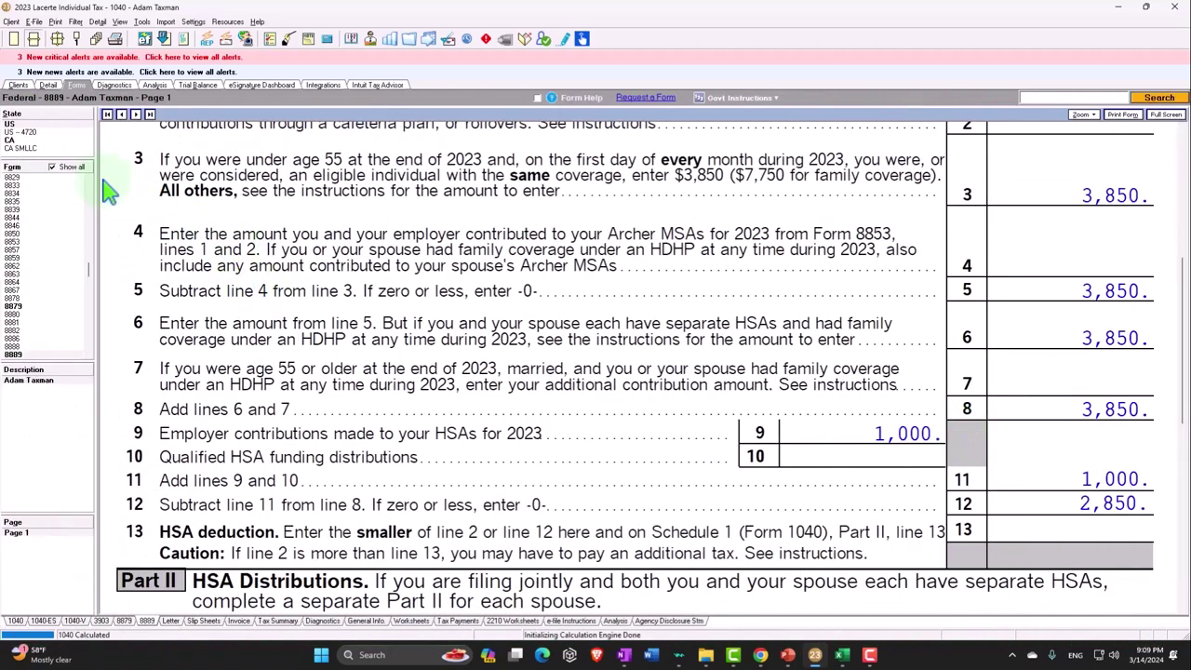
Stop showing all forms in the form list, open Form 1040 and examine the income lines on page 1.
click(52, 167)
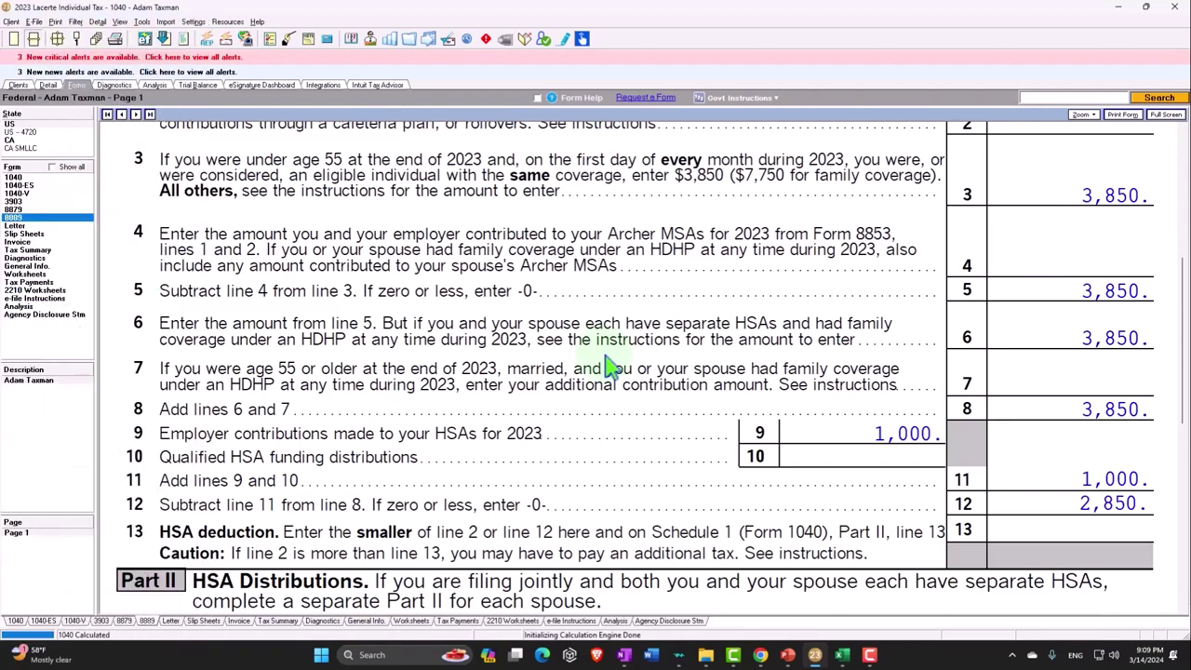
click(14, 177)
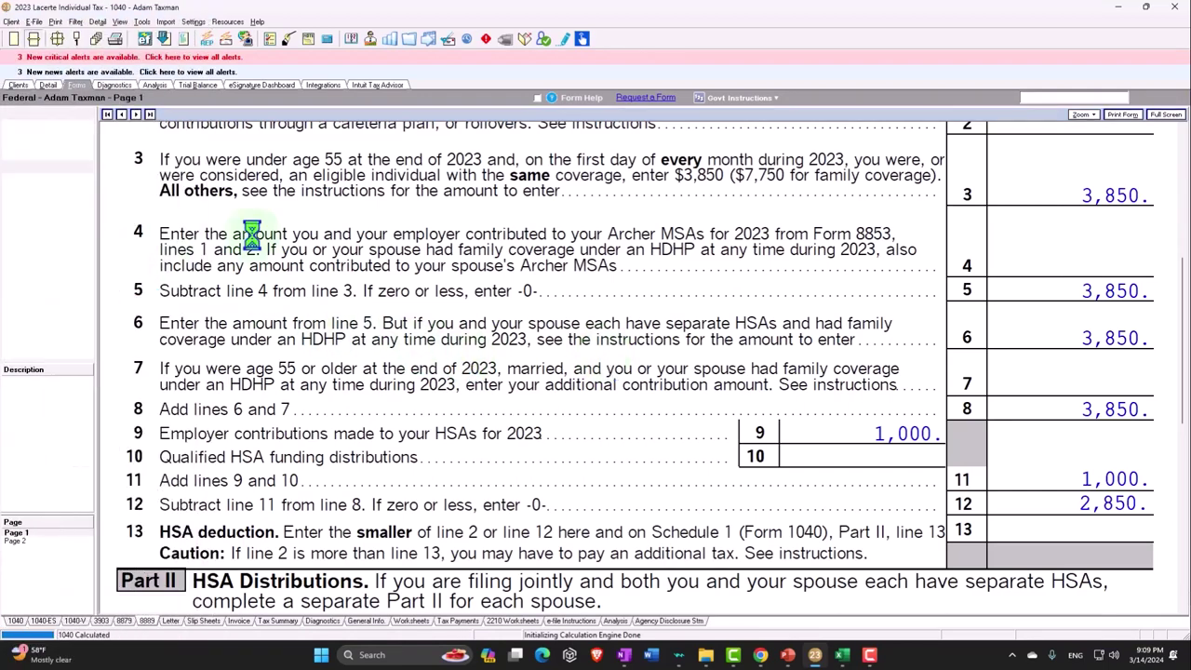
scroll(847, 484, down, 5)
scroll(850, 429, down, 4)
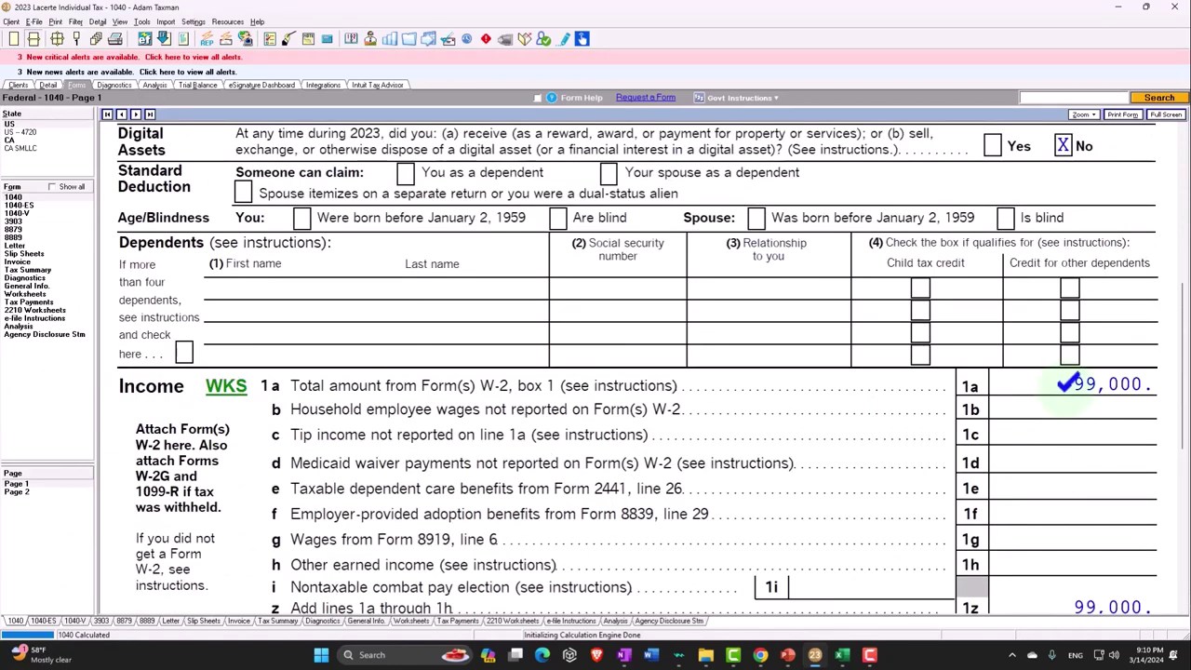
scroll(1066, 383, down, 12)
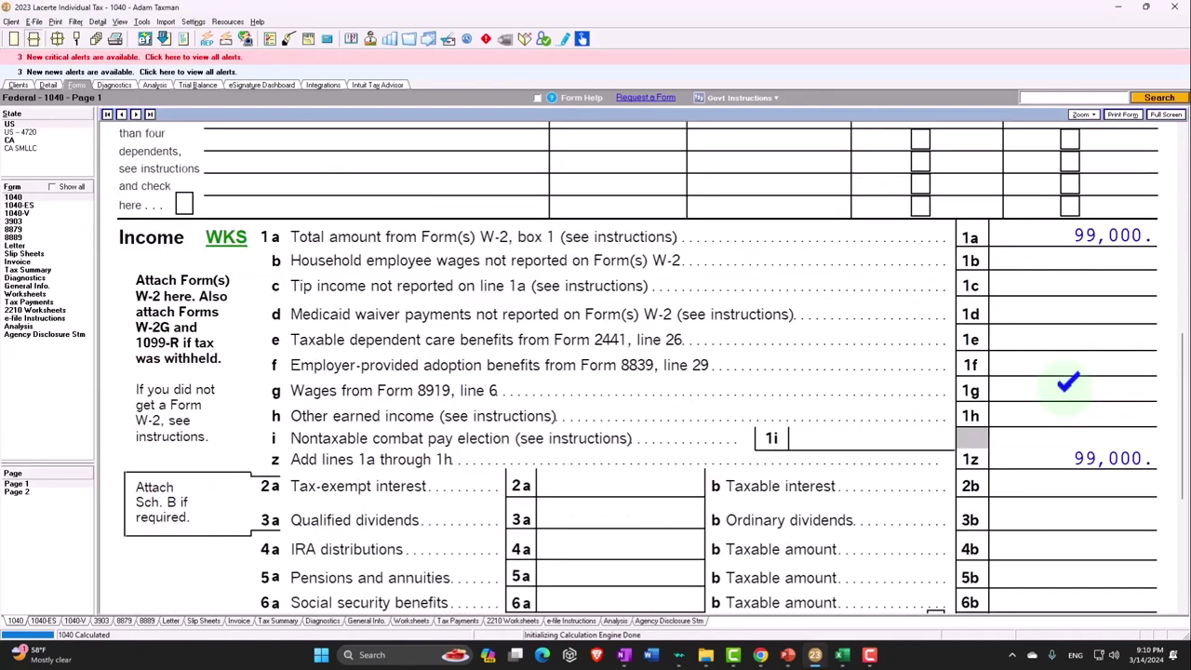